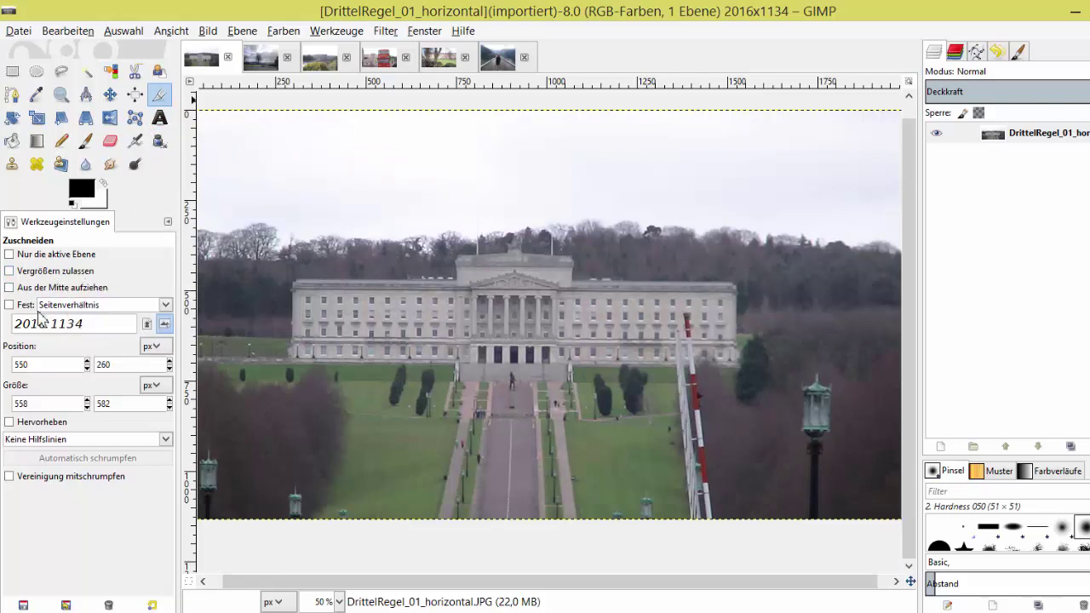
Step: Set crop guides to Drittelregel and frame the building in a 1318 × 1058 px crop at 262, 22
{"action": "left_click", "coordinate": [64, 442]}
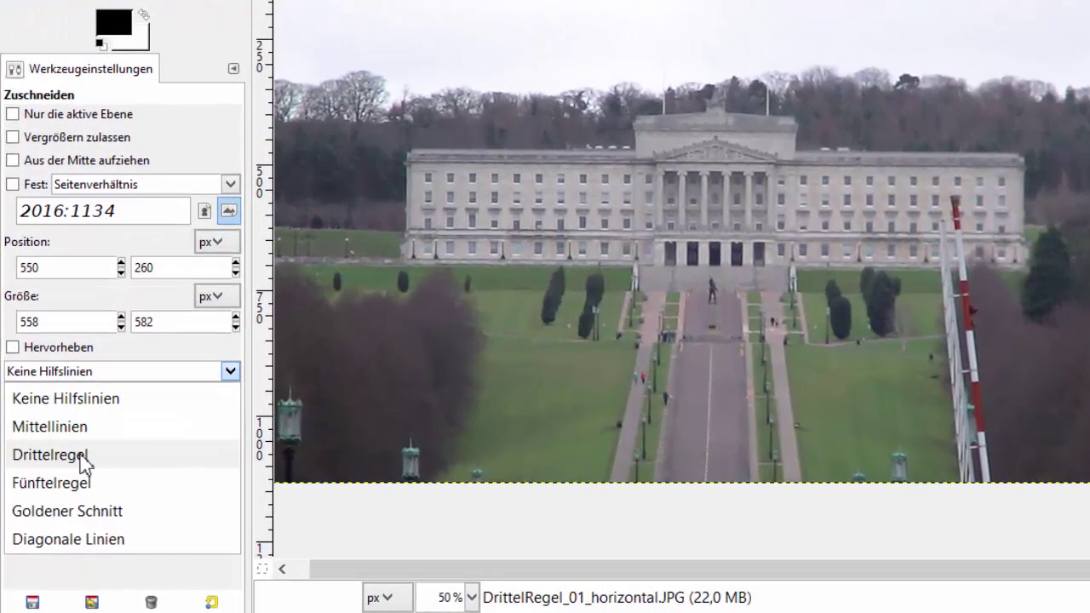
{"action": "left_click", "coordinate": [82, 456]}
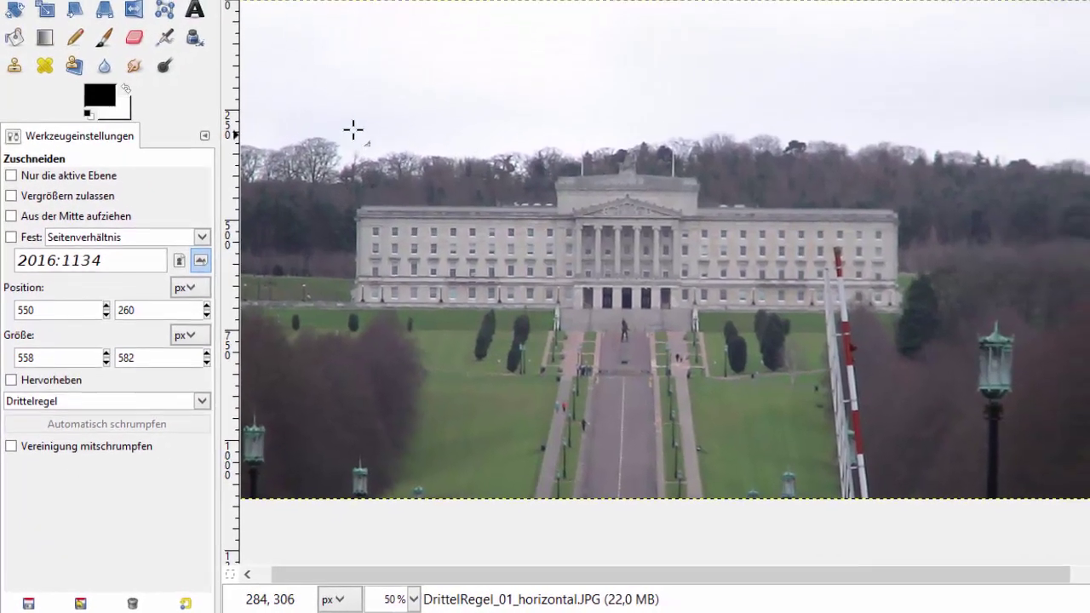
{"action": "mouse_move", "coordinate": [324, 124]}
{"action": "left_mouse_down"}
{"action": "mouse_move", "coordinate": [383, 184]}
{"action": "mouse_move", "coordinate": [814, 317]}
{"action": "mouse_move", "coordinate": [862, 380]}
{"action": "mouse_move", "coordinate": [860, 427]}
{"action": "left_mouse_up"}
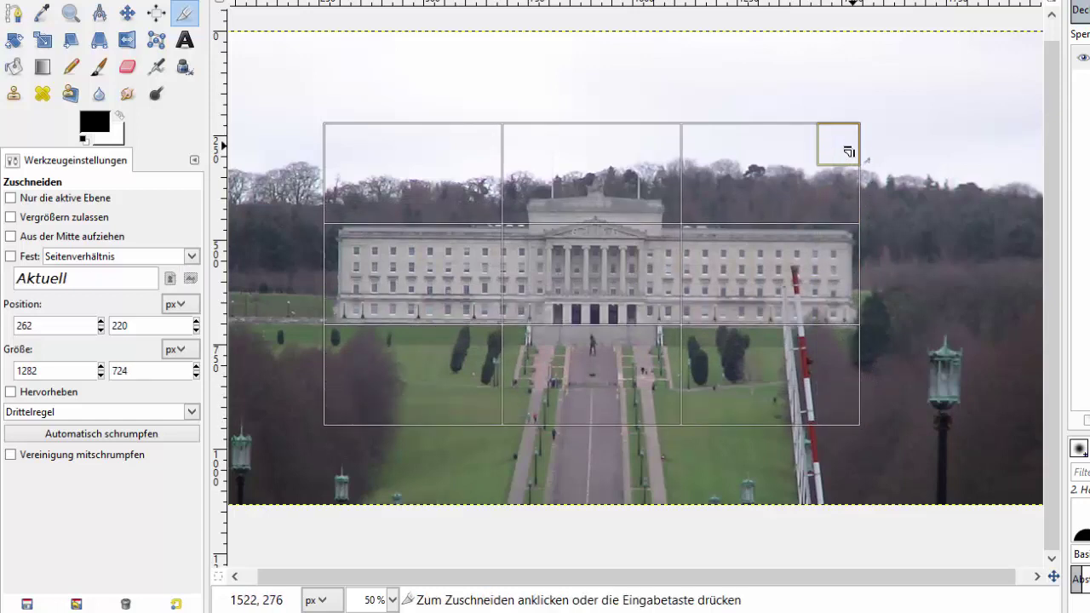
{"action": "mouse_move", "coordinate": [849, 148]}
{"action": "left_mouse_down"}
{"action": "mouse_move", "coordinate": [866, 131]}
{"action": "mouse_move", "coordinate": [864, 73]}
{"action": "left_mouse_up"}
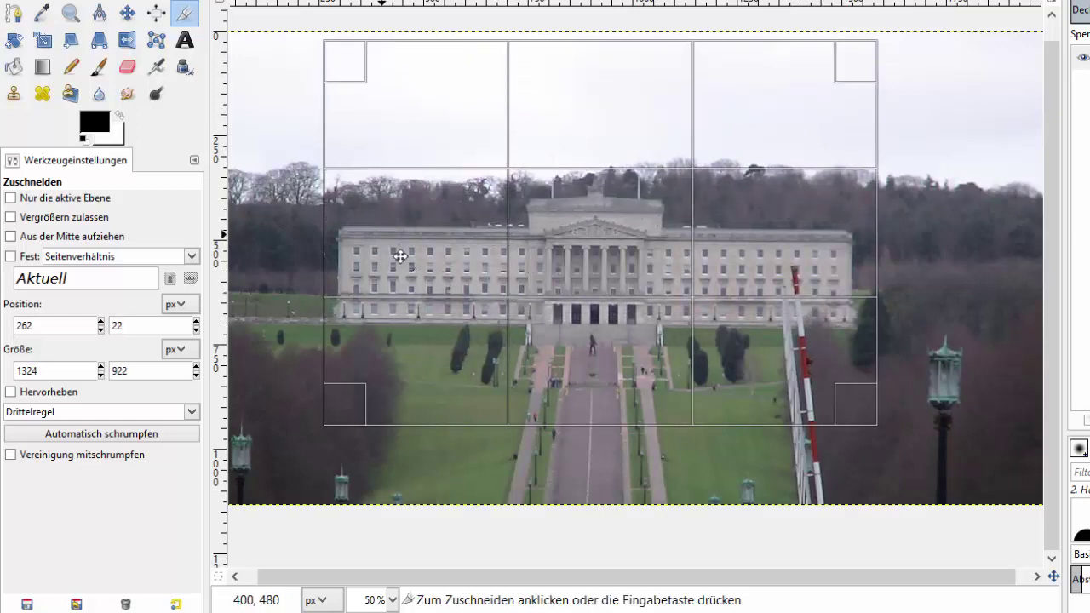
{"action": "left_click_drag", "start_coordinate": [854, 420], "coordinate": [852, 467]}
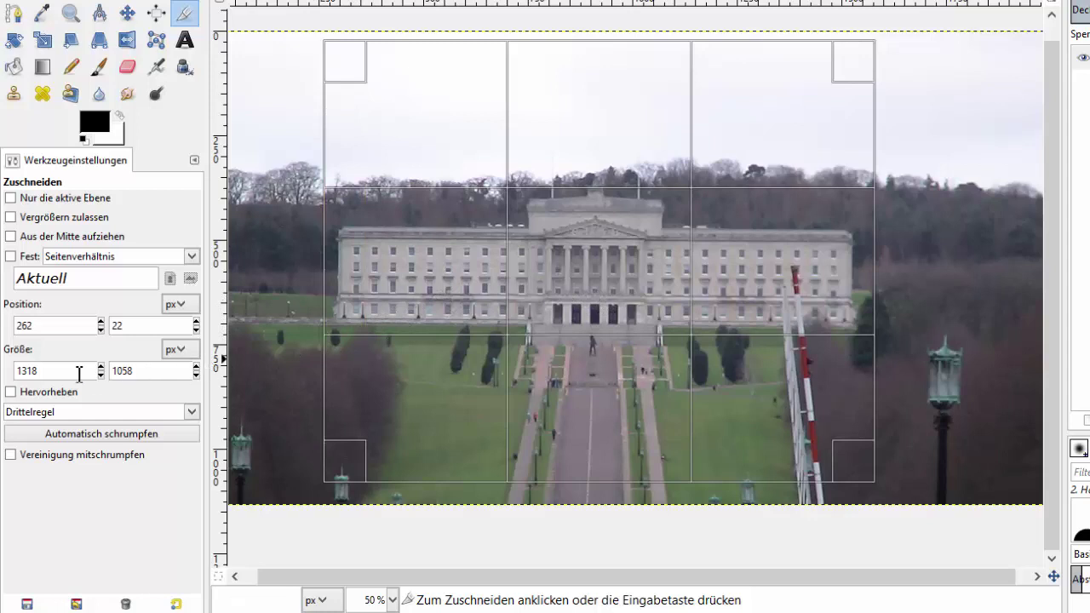
Step: Enable Hervorheben, stretch the crop frame to the image top and bottom, and crop the building photo
{"action": "left_click", "coordinate": [11, 392]}
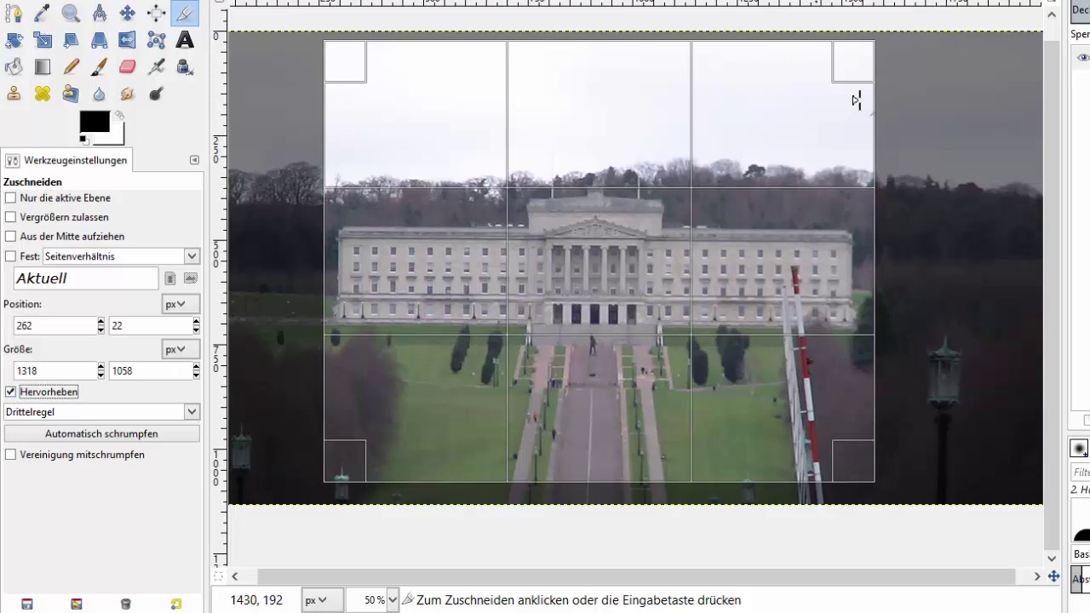
{"action": "left_click_drag", "start_coordinate": [867, 68], "coordinate": [867, 44]}
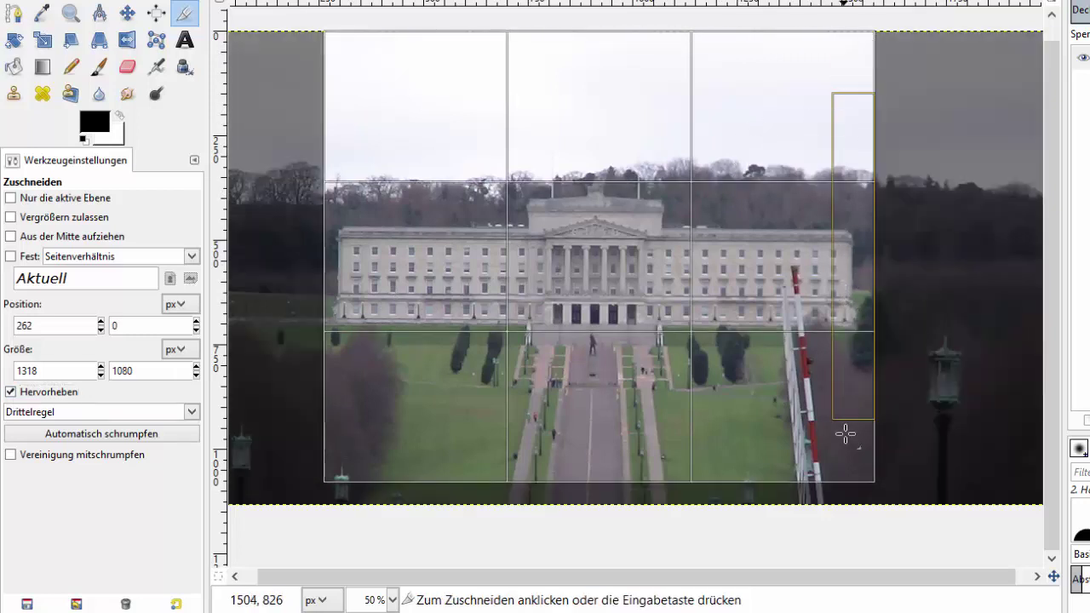
{"action": "left_click_drag", "start_coordinate": [852, 455], "coordinate": [853, 463]}
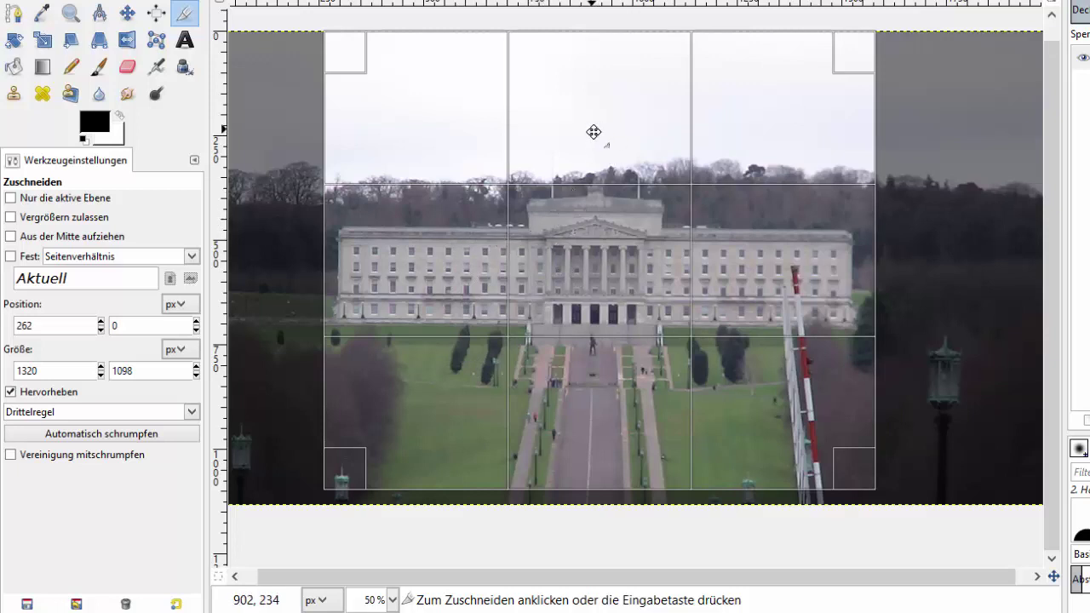
{"action": "left_click", "coordinate": [594, 132]}
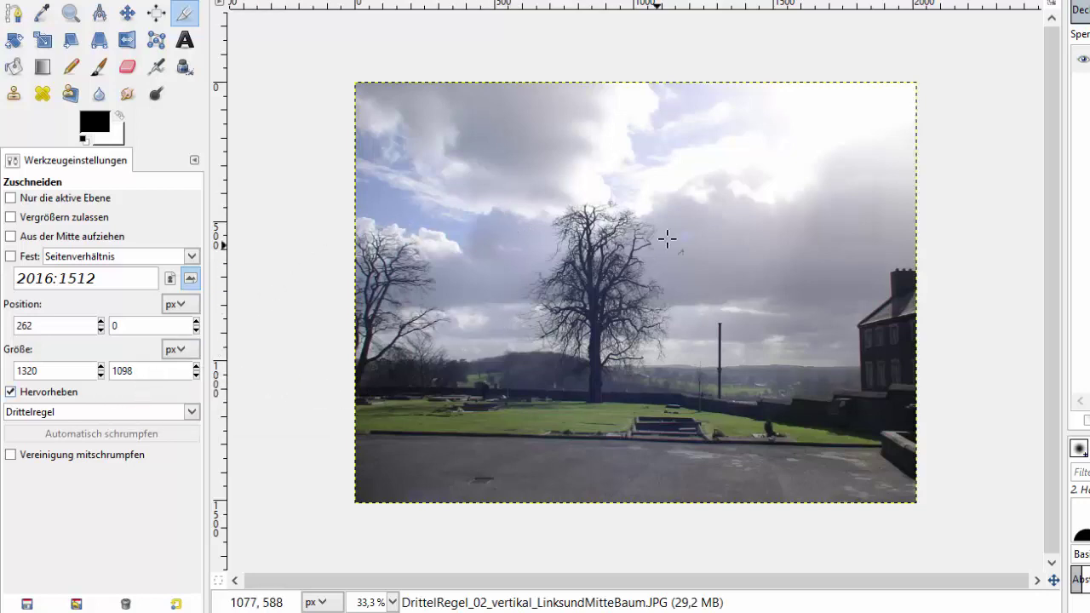
Step: Crop the tree photo to 1083 × 843 px with both trees along the thirds lines
{"action": "mouse_move", "coordinate": [706, 168]}
{"action": "left_mouse_down"}
{"action": "mouse_move", "coordinate": [368, 294]}
{"action": "mouse_move", "coordinate": [340, 417]}
{"action": "left_mouse_up"}
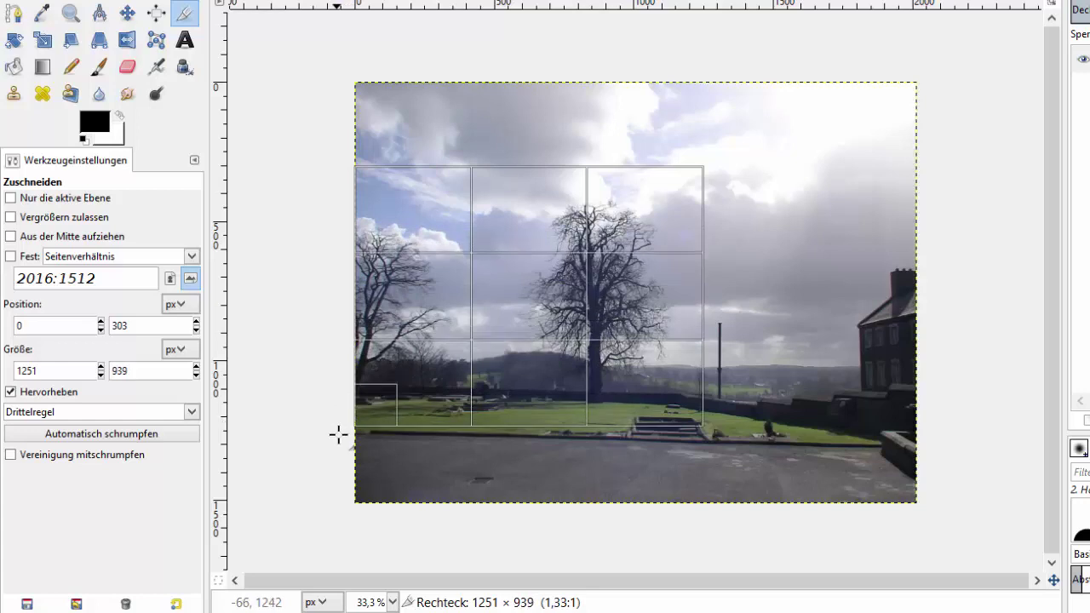
{"action": "left_click_drag", "start_coordinate": [340, 418], "coordinate": [340, 432]}
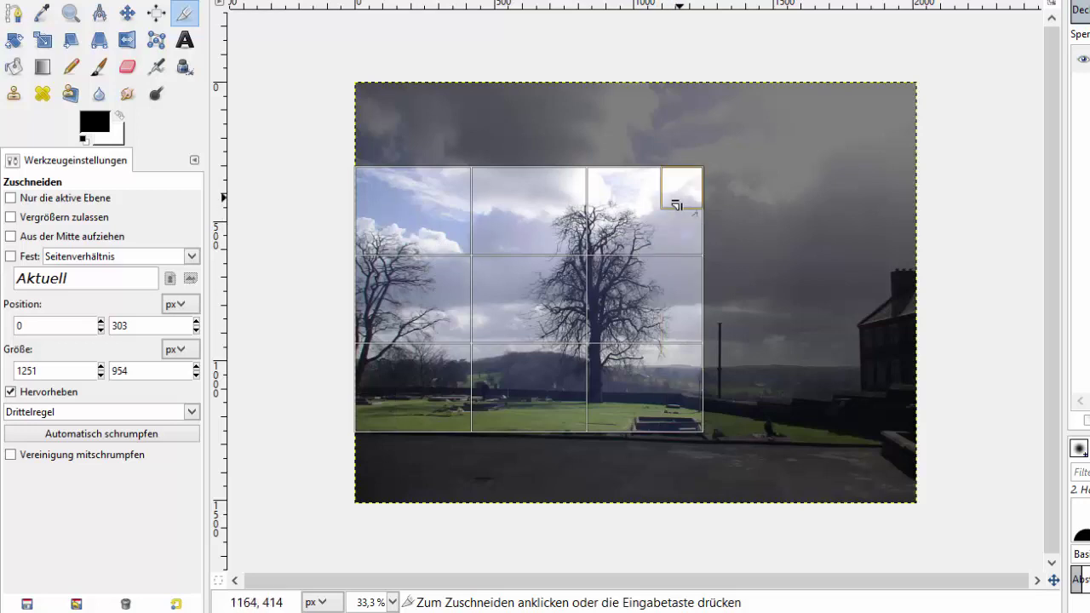
{"action": "mouse_move", "coordinate": [680, 205]}
{"action": "left_mouse_down"}
{"action": "mouse_move", "coordinate": [615, 209]}
{"action": "mouse_move", "coordinate": [629, 212]}
{"action": "mouse_move", "coordinate": [630, 236]}
{"action": "left_mouse_up"}
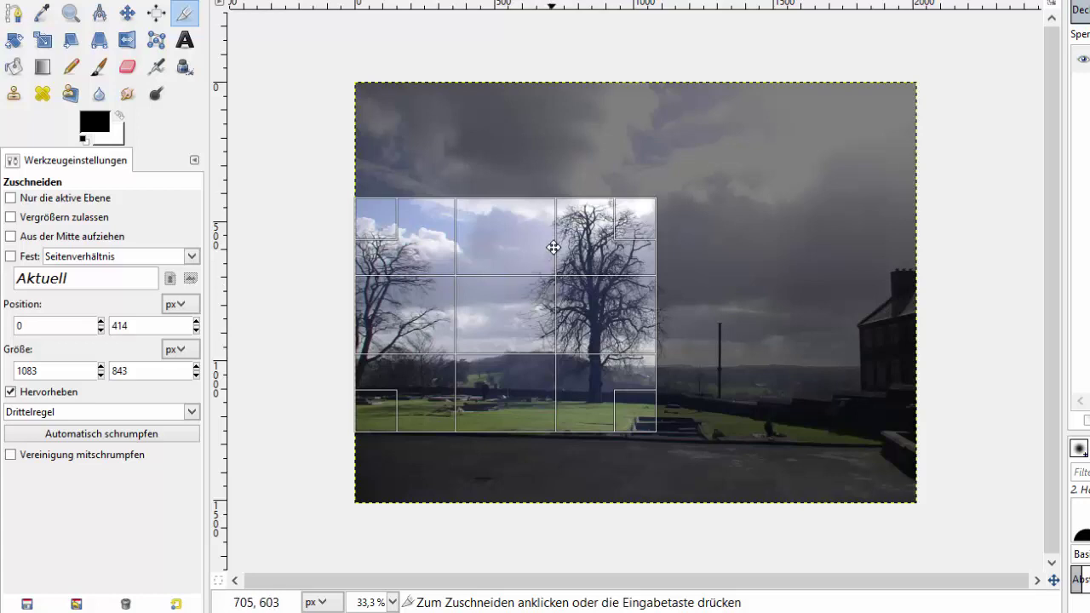
{"action": "left_click", "coordinate": [555, 360]}
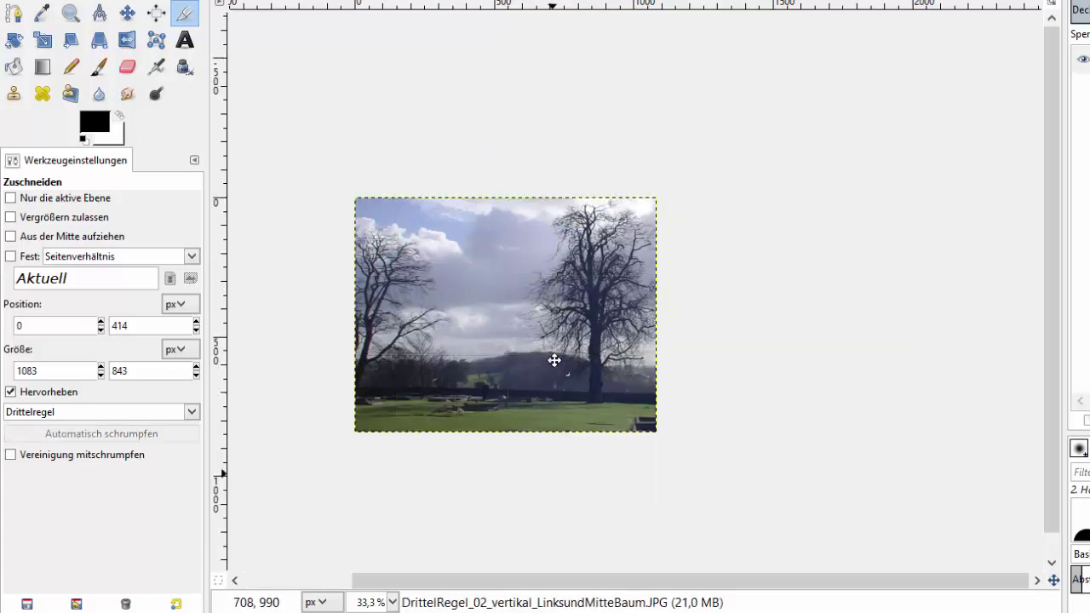
Step: Zoom in twice on the cropped trees with the Zoom tool and scroll across the view
{"action": "left_click", "coordinate": [77, 21]}
{"action": "left_click", "coordinate": [540, 317]}
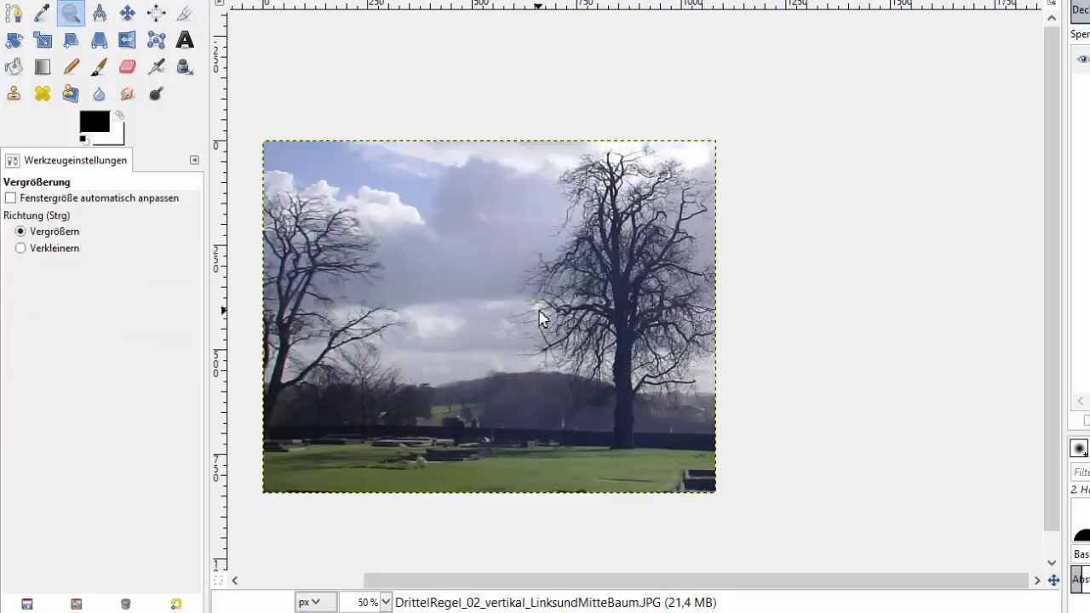
{"action": "left_click", "coordinate": [540, 317]}
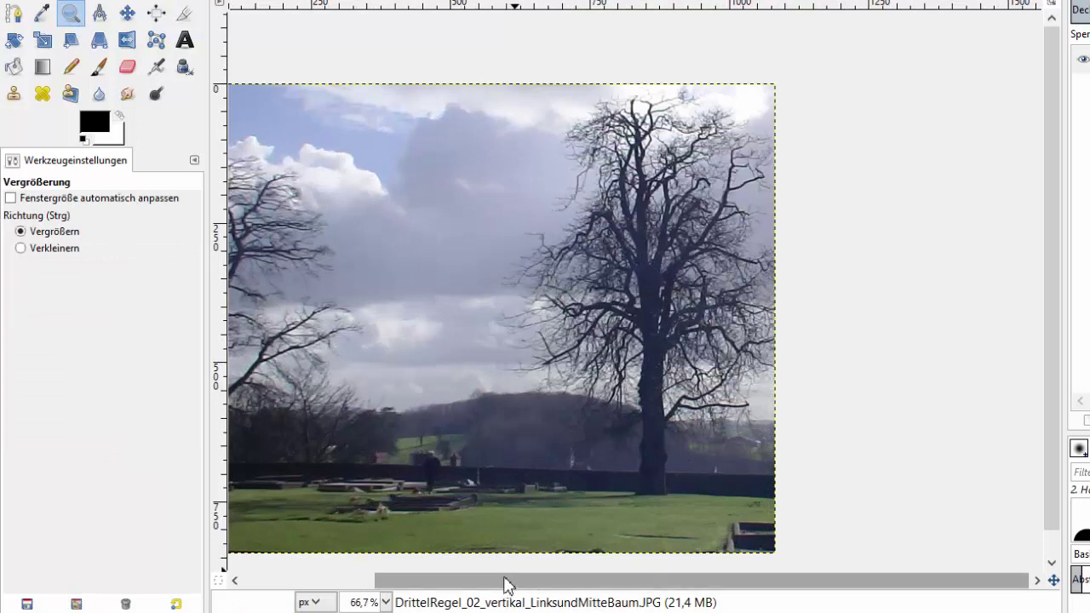
{"action": "left_click_drag", "start_coordinate": [472, 584], "coordinate": [432, 580]}
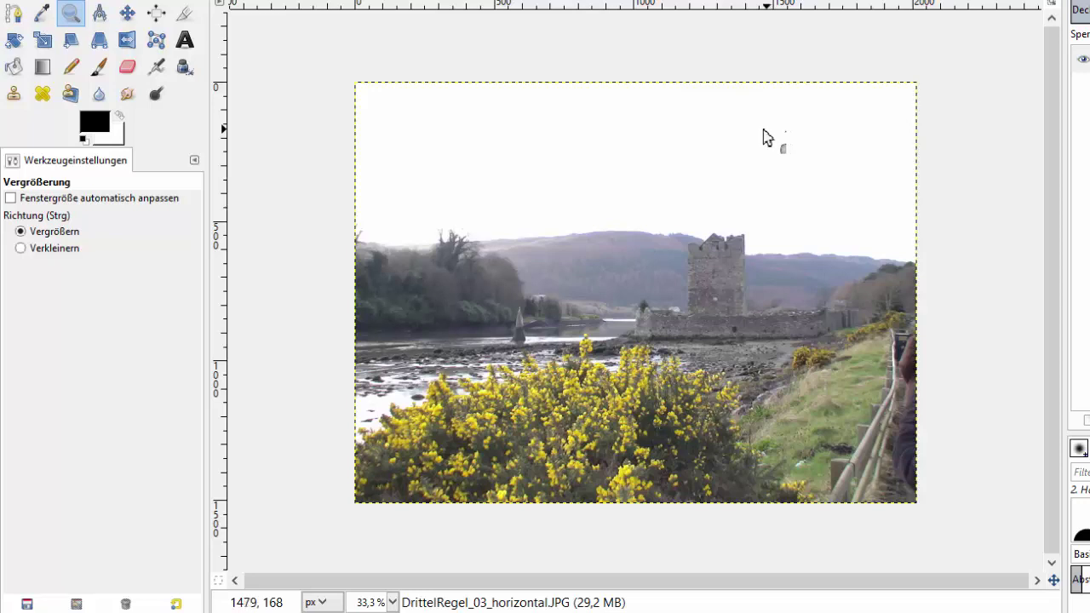
Step: Crop the castle-and-gorse photo with Drittelregel guides, placing the tower near the right third line
{"action": "left_click", "coordinate": [182, 11]}
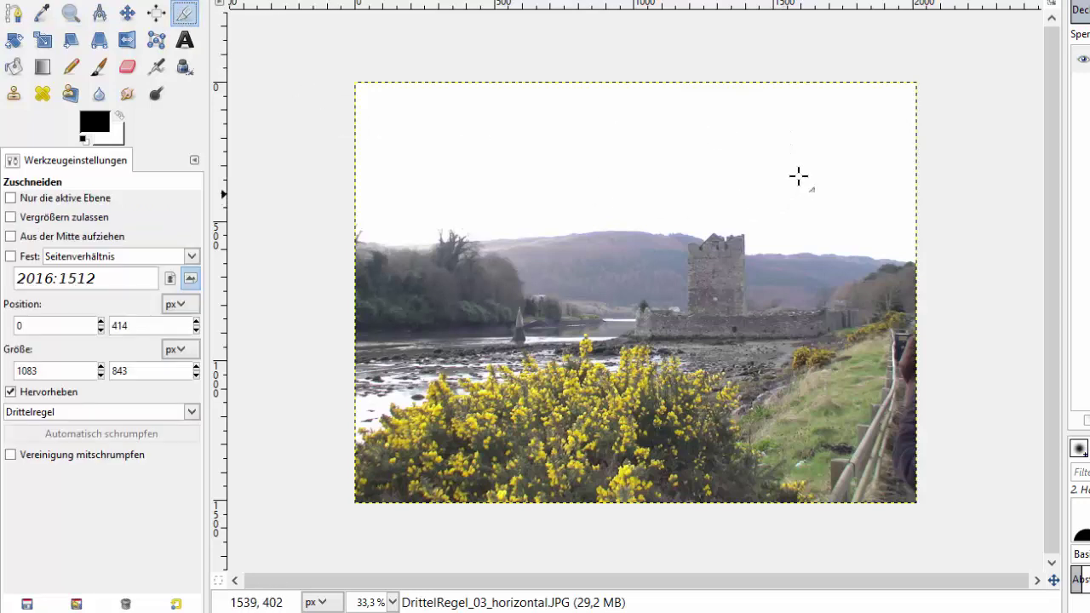
{"action": "left_click_drag", "start_coordinate": [822, 112], "coordinate": [358, 407]}
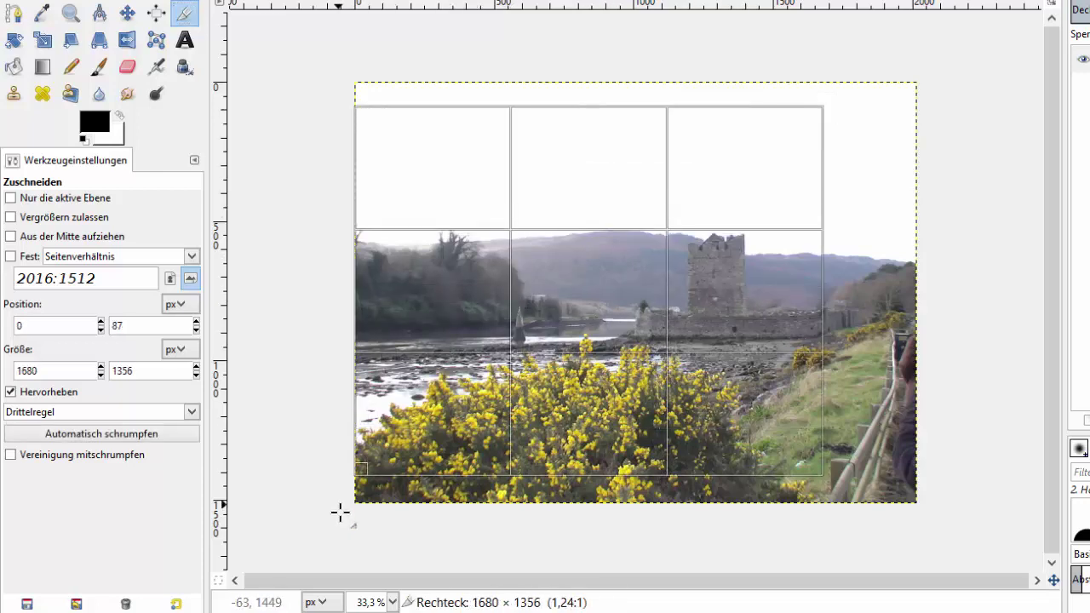
{"action": "left_click_drag", "start_coordinate": [358, 407], "coordinate": [339, 515]}
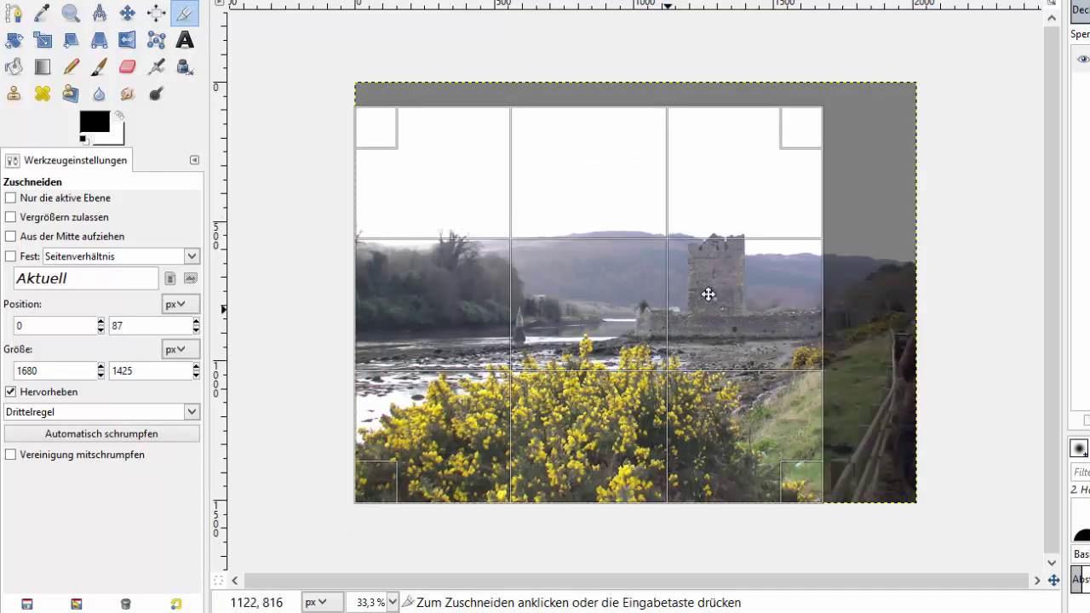
{"action": "mouse_move", "coordinate": [806, 127]}
{"action": "left_mouse_down"}
{"action": "mouse_move", "coordinate": [810, 113]}
{"action": "mouse_move", "coordinate": [801, 116]}
{"action": "left_mouse_up"}
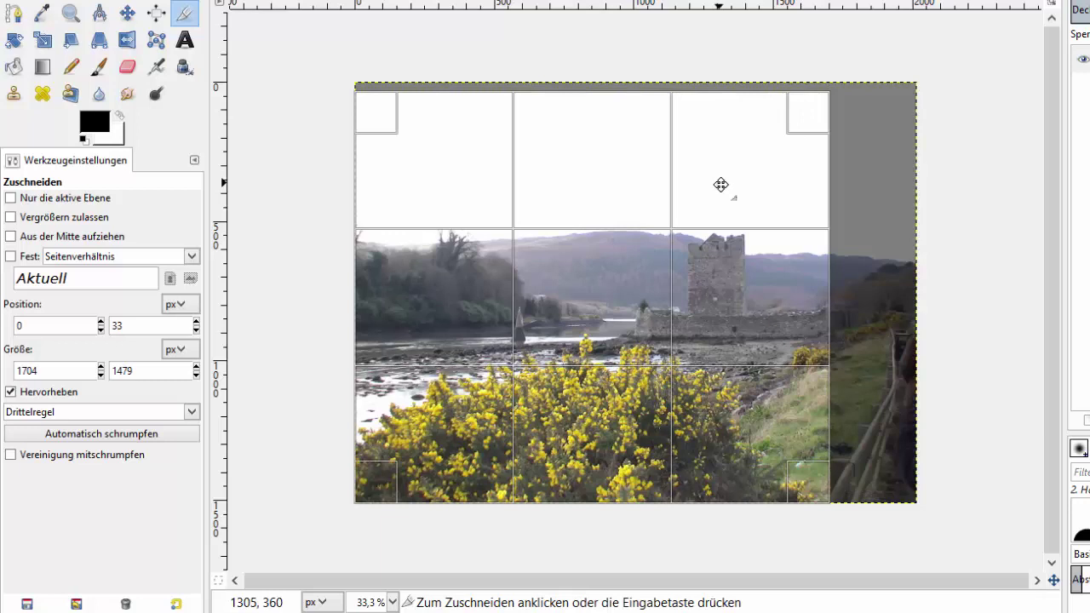
{"action": "left_click", "coordinate": [720, 185]}
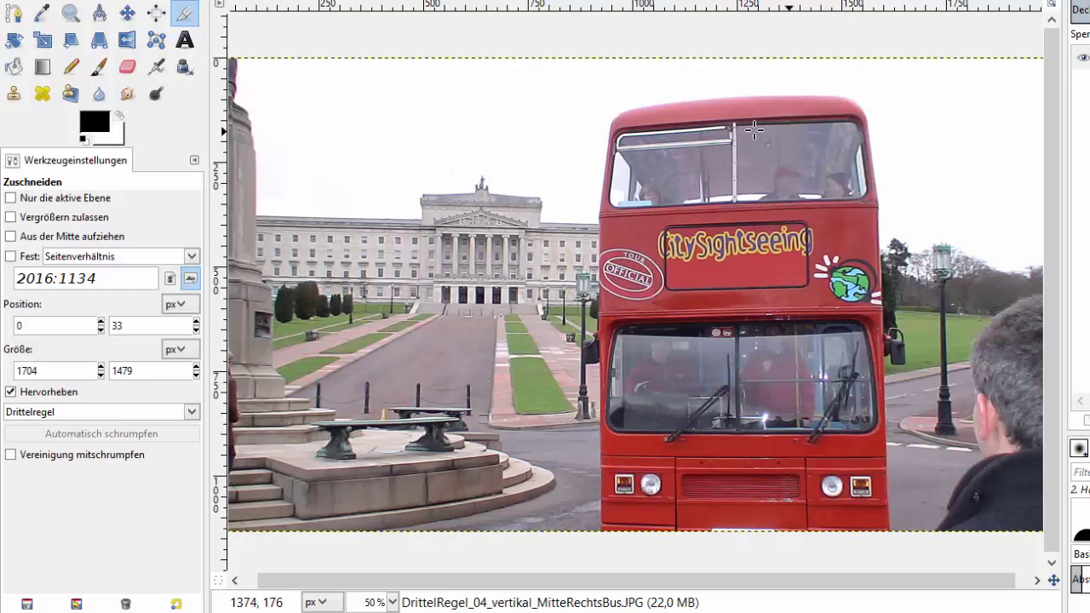
Step: Crop the bus photo so the red bus sits on the right third line
{"action": "left_click", "coordinate": [858, 88]}
{"action": "mouse_move", "coordinate": [859, 88]}
{"action": "left_mouse_down"}
{"action": "mouse_move", "coordinate": [396, 256]}
{"action": "mouse_move", "coordinate": [388, 451]}
{"action": "mouse_move", "coordinate": [402, 536]}
{"action": "left_mouse_up"}
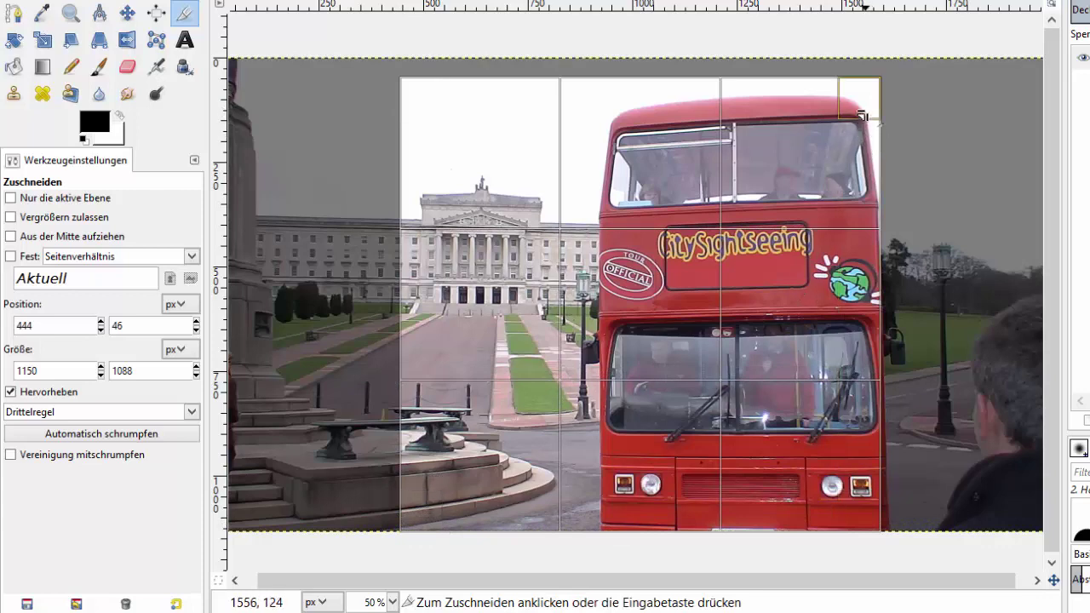
{"action": "mouse_move", "coordinate": [862, 110]}
{"action": "left_mouse_down"}
{"action": "mouse_move", "coordinate": [873, 115]}
{"action": "mouse_move", "coordinate": [862, 117]}
{"action": "left_mouse_up"}
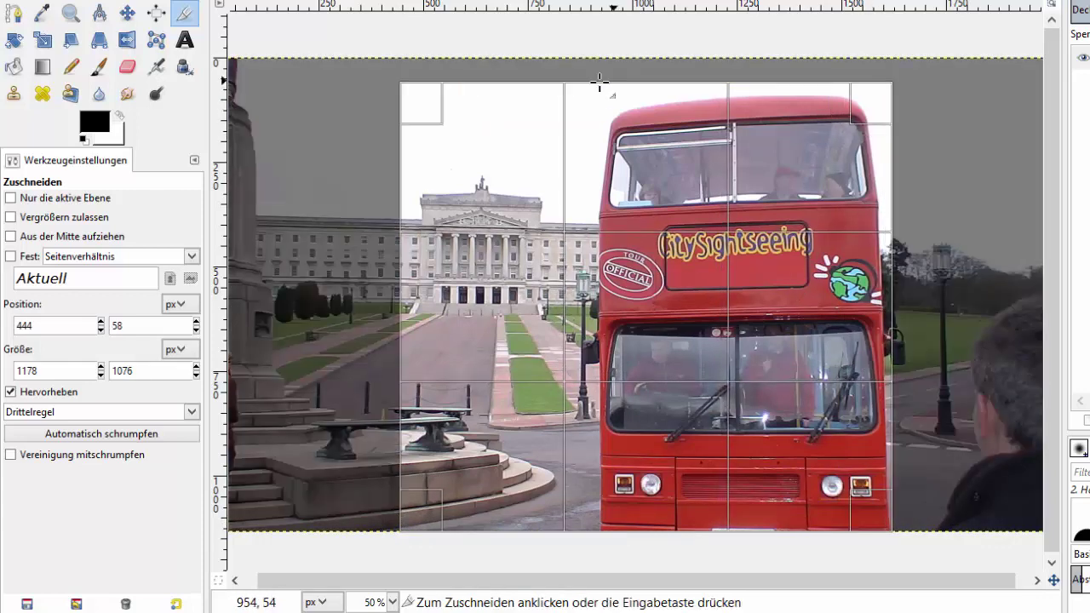
{"action": "left_click_drag", "start_coordinate": [417, 102], "coordinate": [425, 109]}
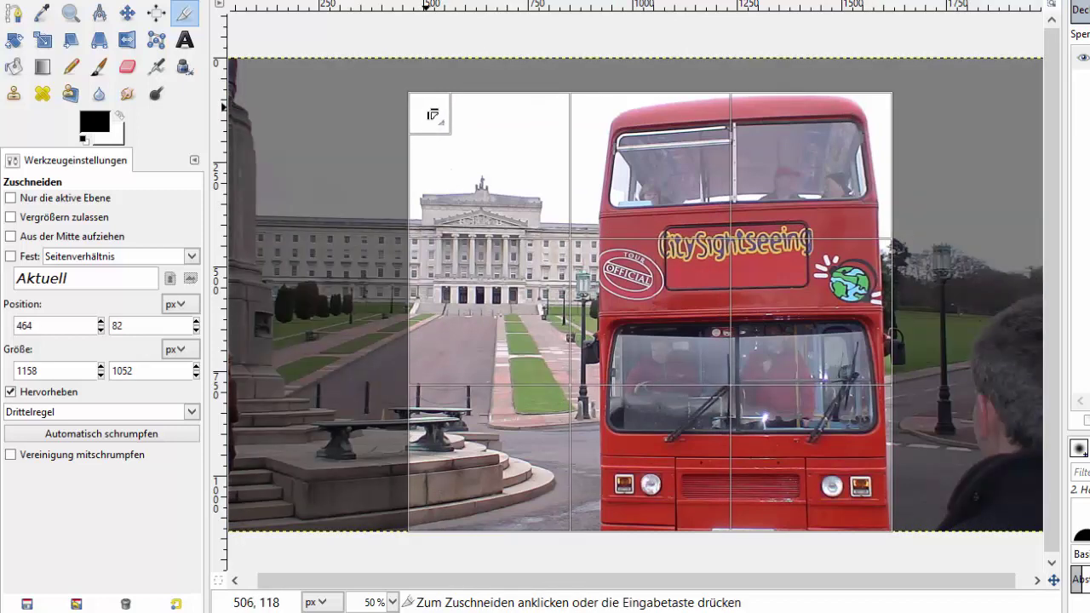
{"action": "left_click", "coordinate": [506, 137]}
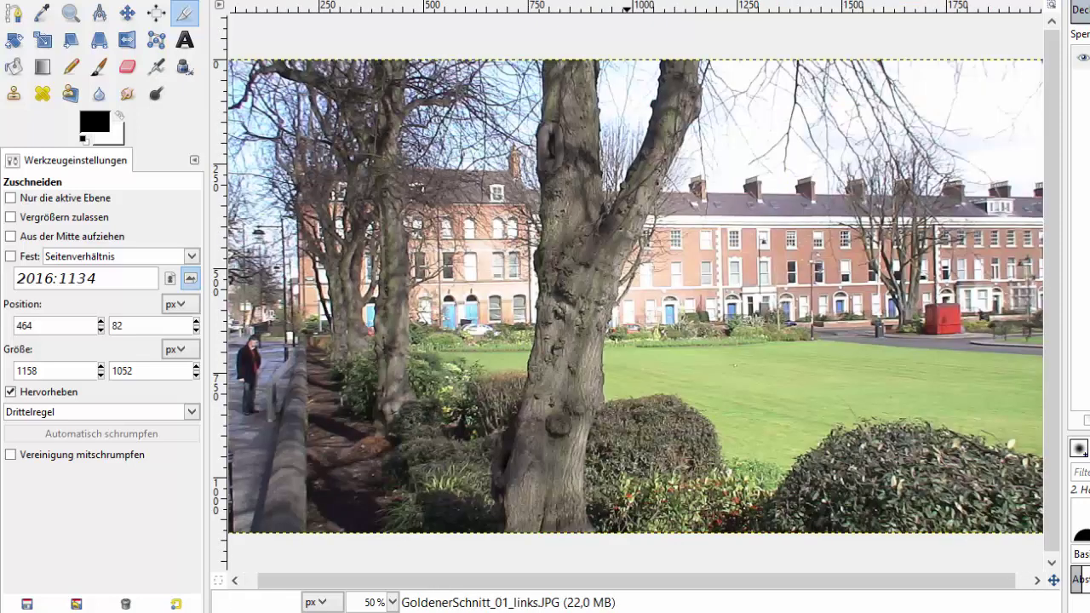
Step: Switch crop guides to Goldener Schnitt and crop the tree photo to an 880 × 1118 portrait around the trunk
{"action": "left_click", "coordinate": [51, 414]}
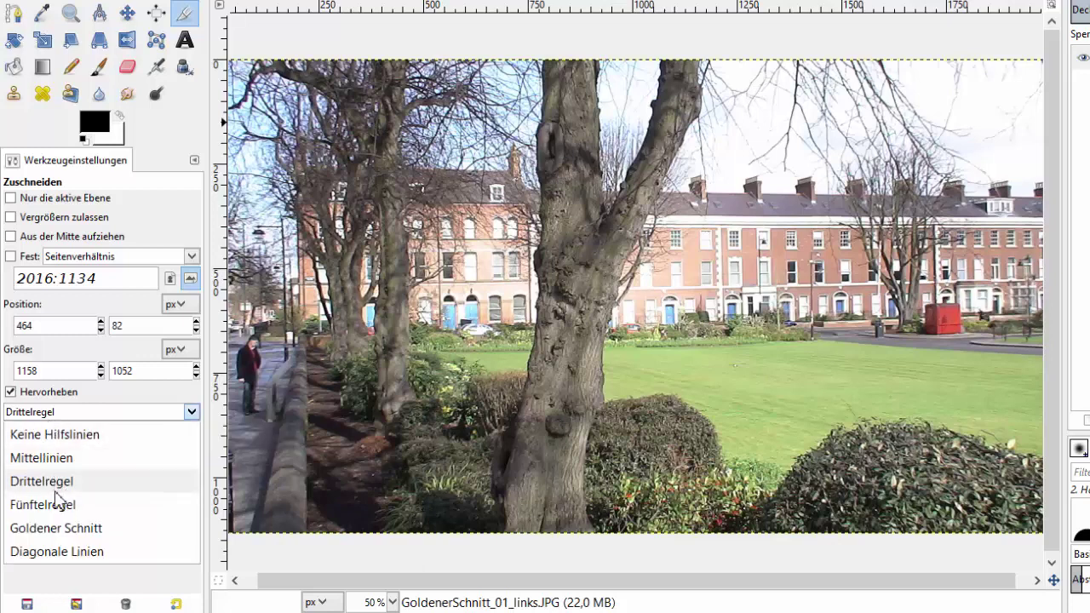
{"action": "left_click", "coordinate": [41, 529]}
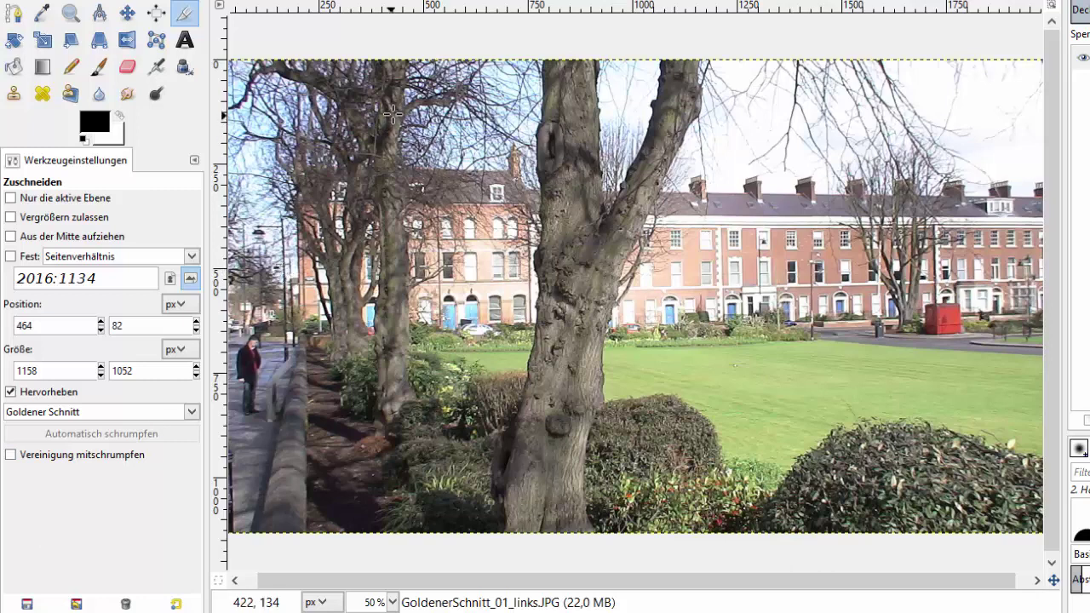
{"action": "mouse_move", "coordinate": [383, 72]}
{"action": "left_mouse_down"}
{"action": "mouse_move", "coordinate": [721, 416]}
{"action": "mouse_move", "coordinate": [719, 534]}
{"action": "left_mouse_up"}
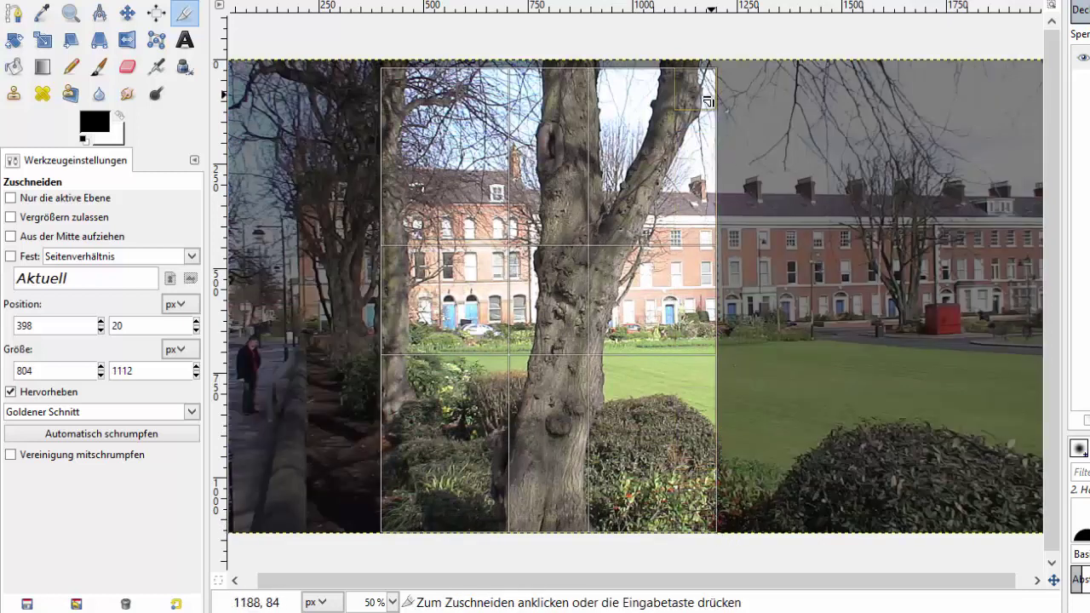
{"action": "mouse_move", "coordinate": [722, 92]}
{"action": "left_mouse_down"}
{"action": "mouse_move", "coordinate": [738, 95]}
{"action": "mouse_move", "coordinate": [728, 103]}
{"action": "left_mouse_up"}
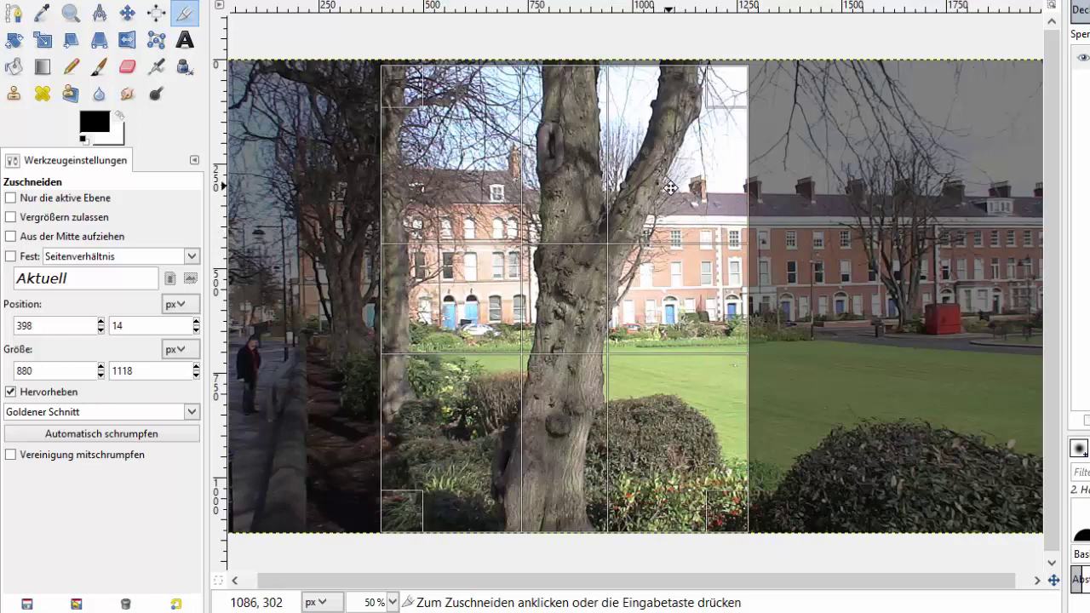
{"action": "left_click", "coordinate": [671, 188]}
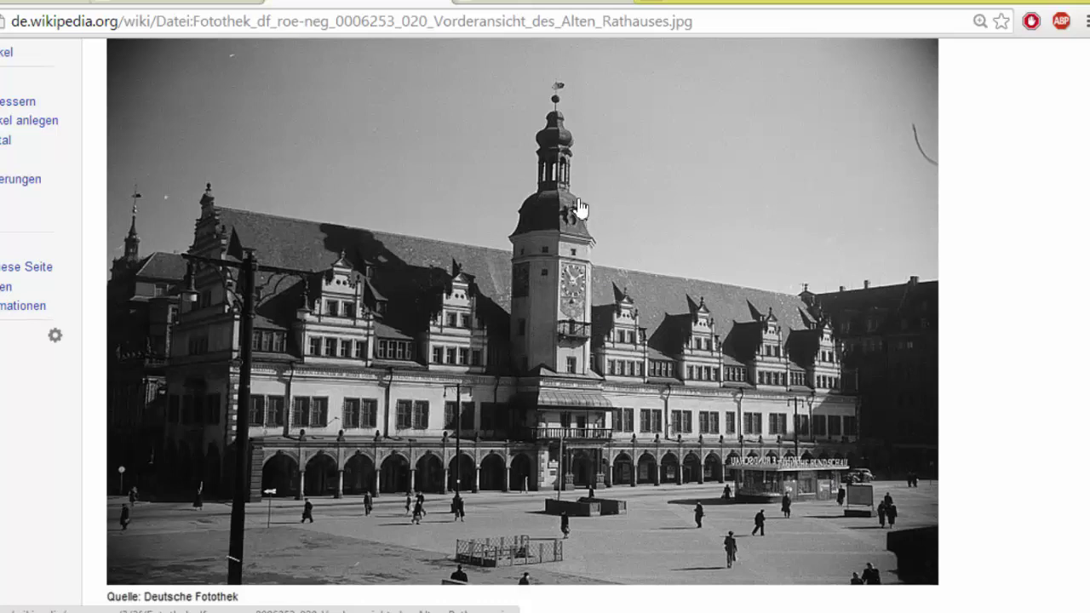
Step: Switch to the browser tab showing the Datei:Uomo Vitruviano.jpg file page
{"action": "left_click", "coordinate": [410, 4]}
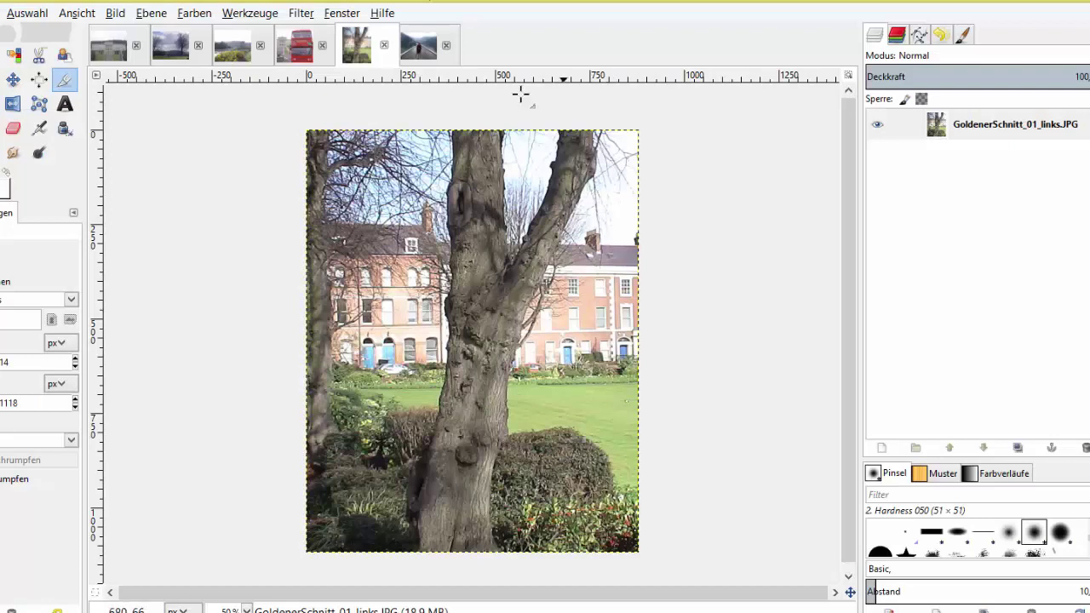
Step: Crop GoldenerSchnitt_Farbwerte_01.JPG to 3248 × 2832 px around the girl on the lakeside bridge
{"action": "left_click", "coordinate": [420, 48]}
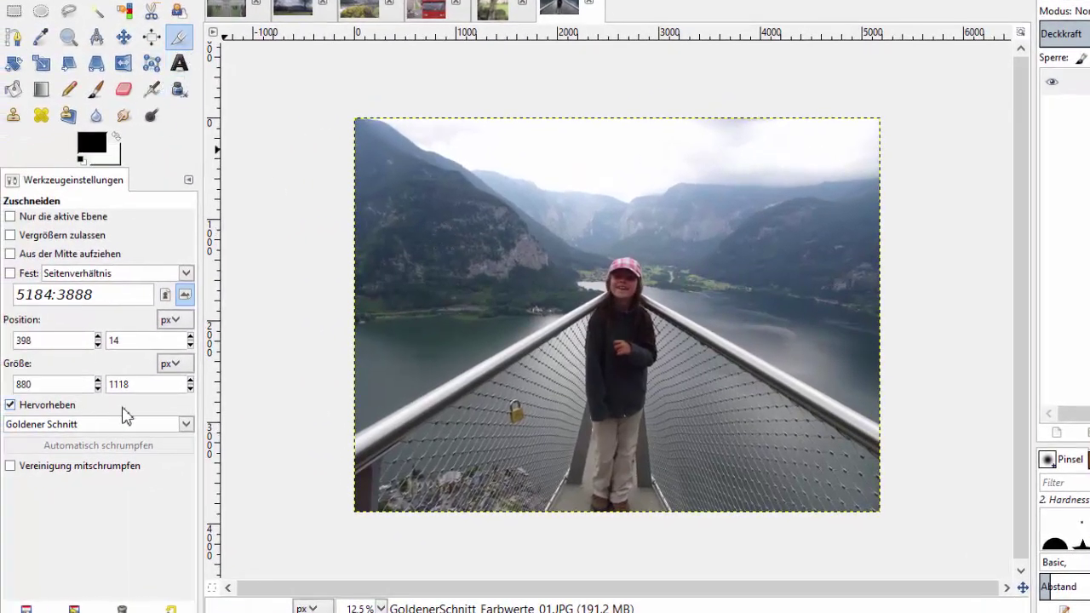
{"action": "left_click_drag", "start_coordinate": [476, 231], "coordinate": [746, 514]}
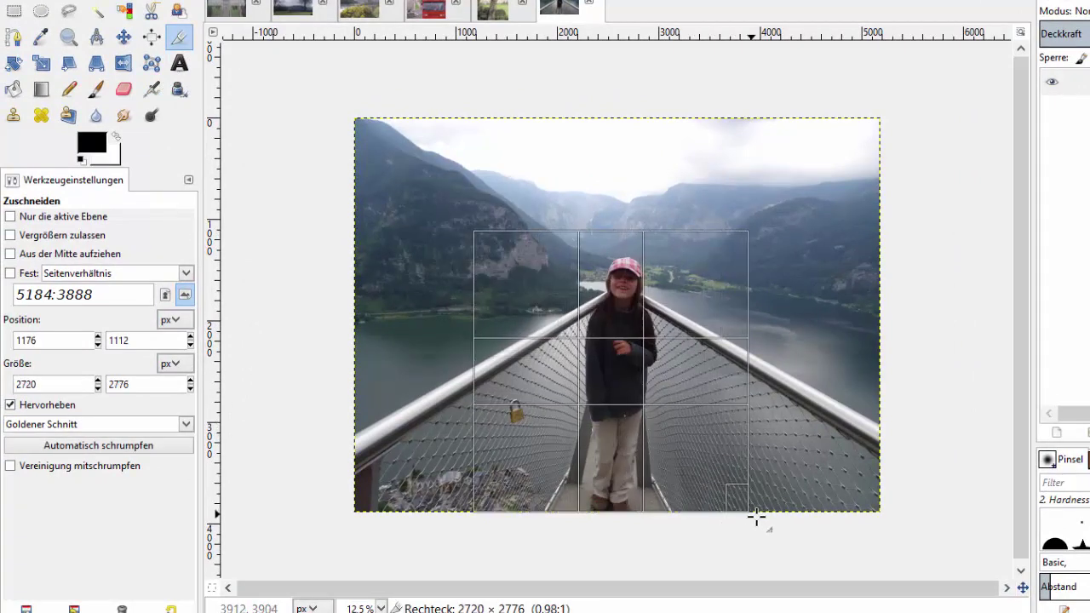
{"action": "left_click_drag", "start_coordinate": [745, 514], "coordinate": [762, 518]}
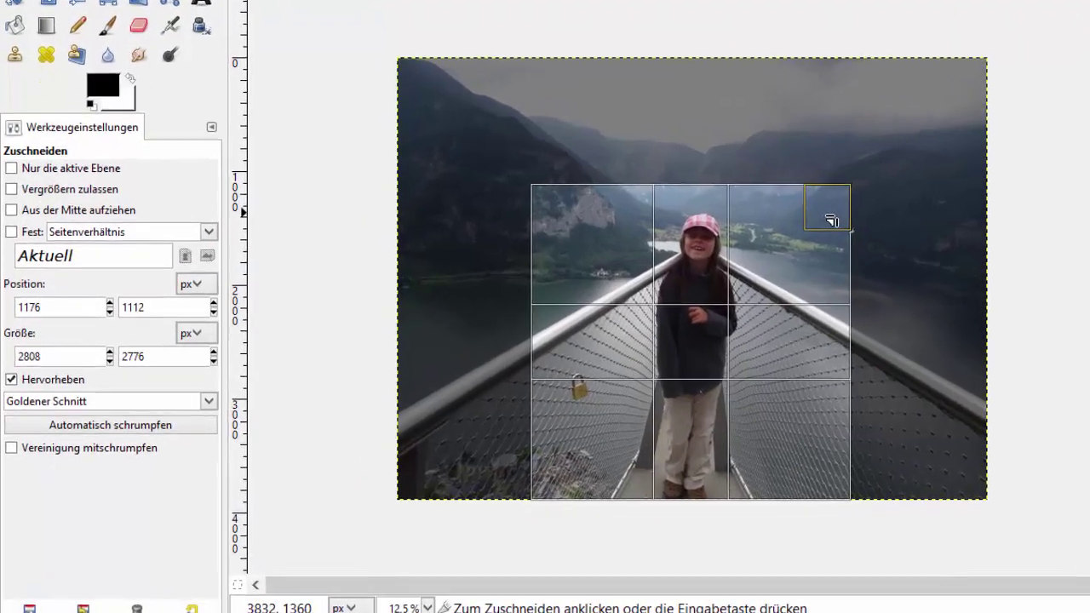
{"action": "left_click_drag", "start_coordinate": [788, 239], "coordinate": [857, 213]}
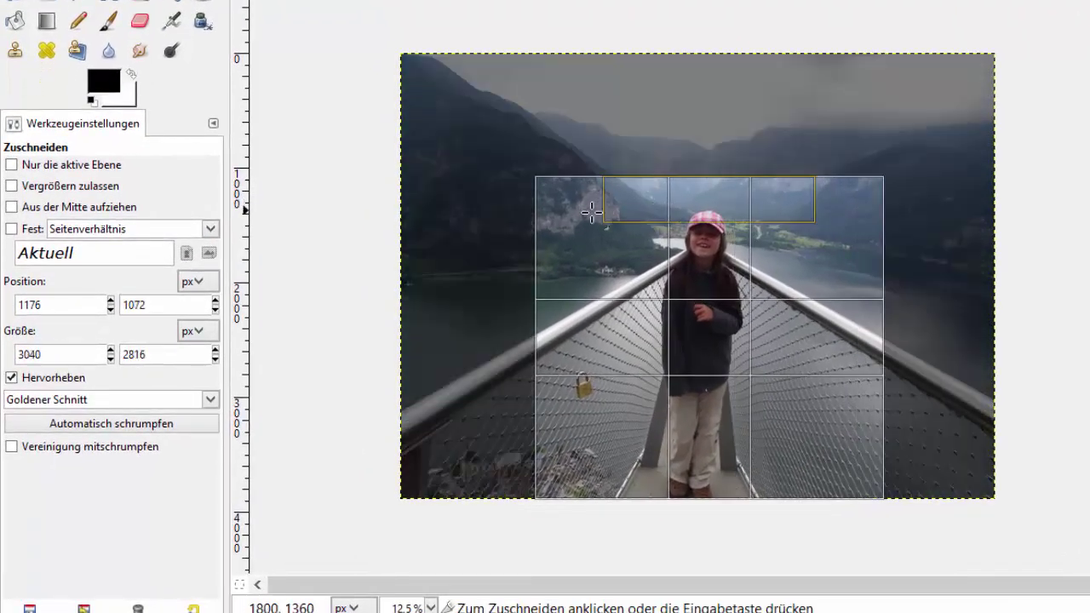
{"action": "left_click_drag", "start_coordinate": [576, 212], "coordinate": [552, 212]}
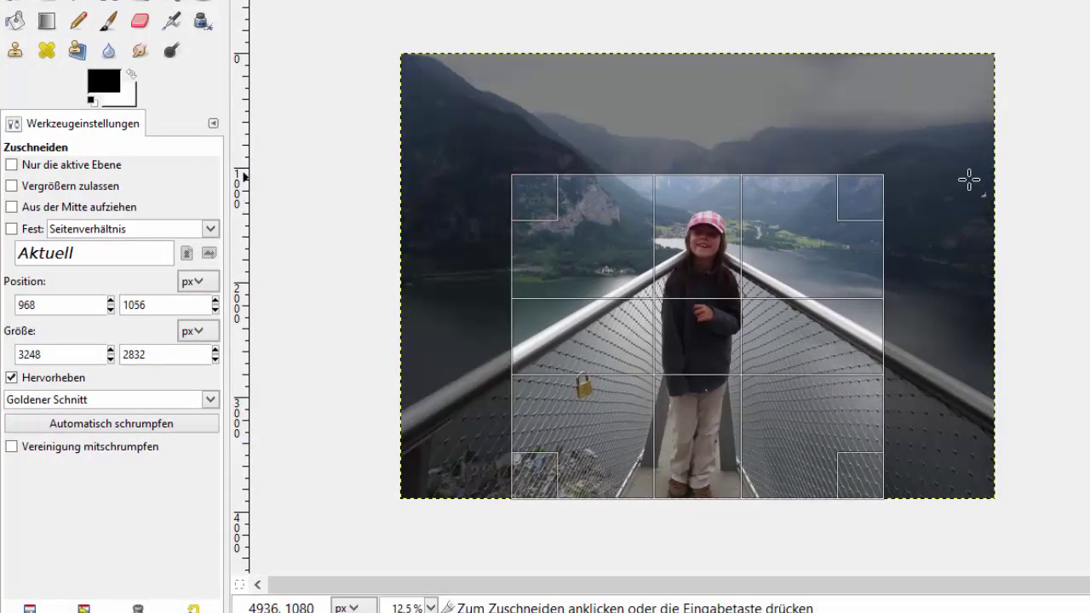
{"action": "key", "text": "Return"}
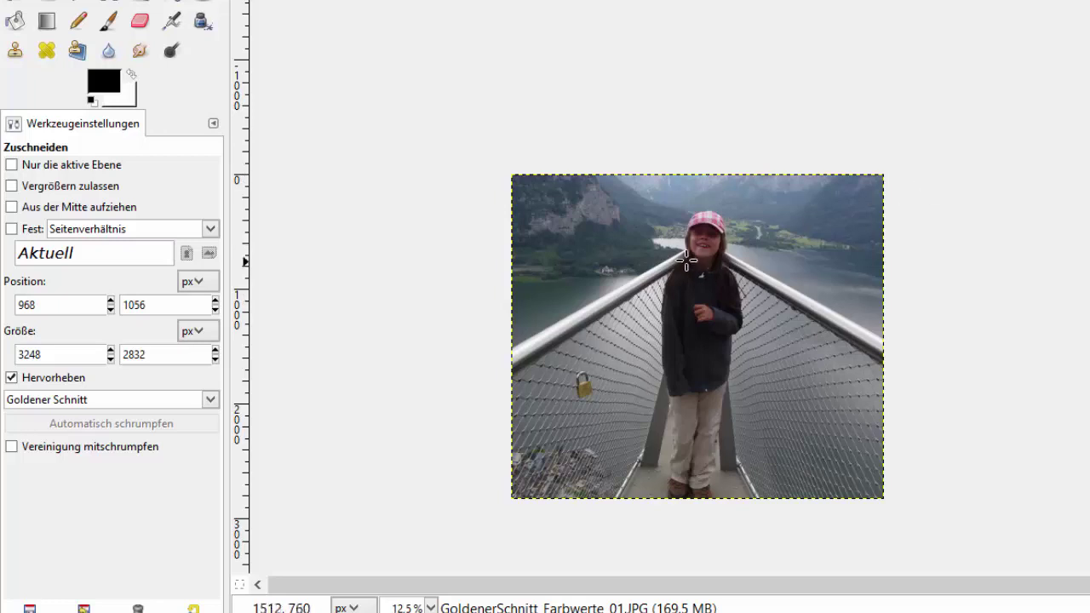